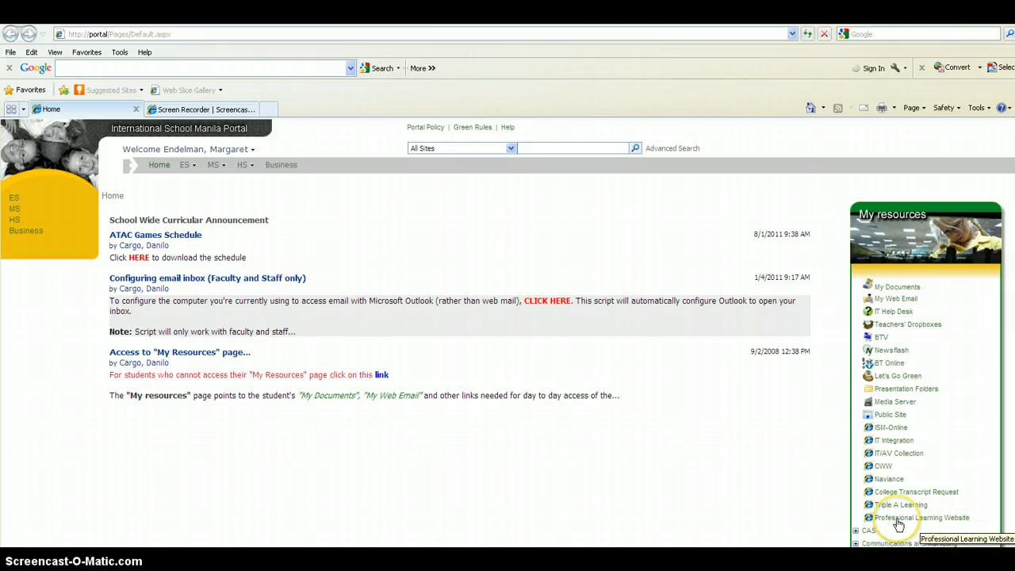
Step: Open the Professional Learning Website from the portal resources, maximize its window, and open the Individual Funding application form
left_click(898, 520)
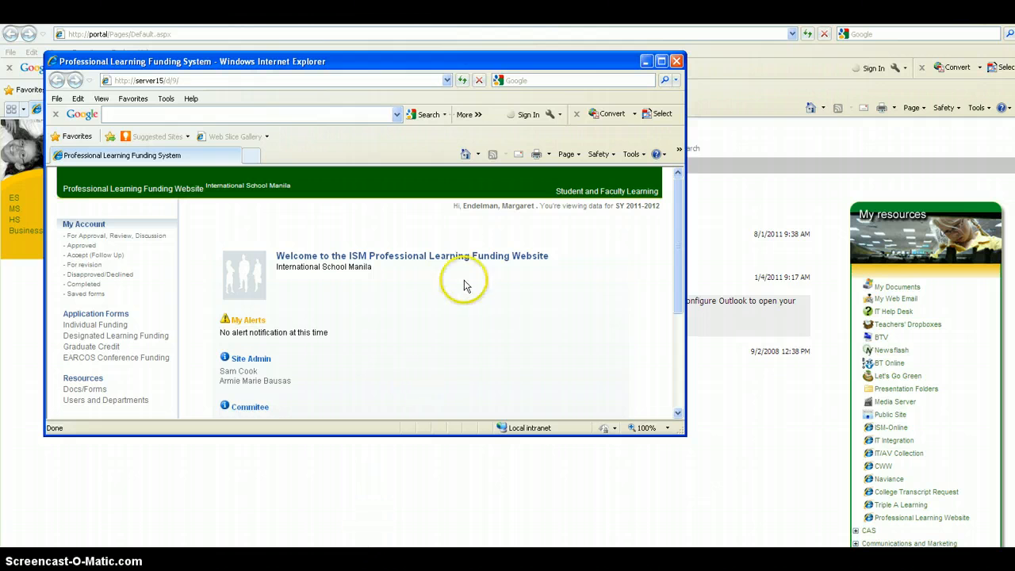
left_click(661, 62)
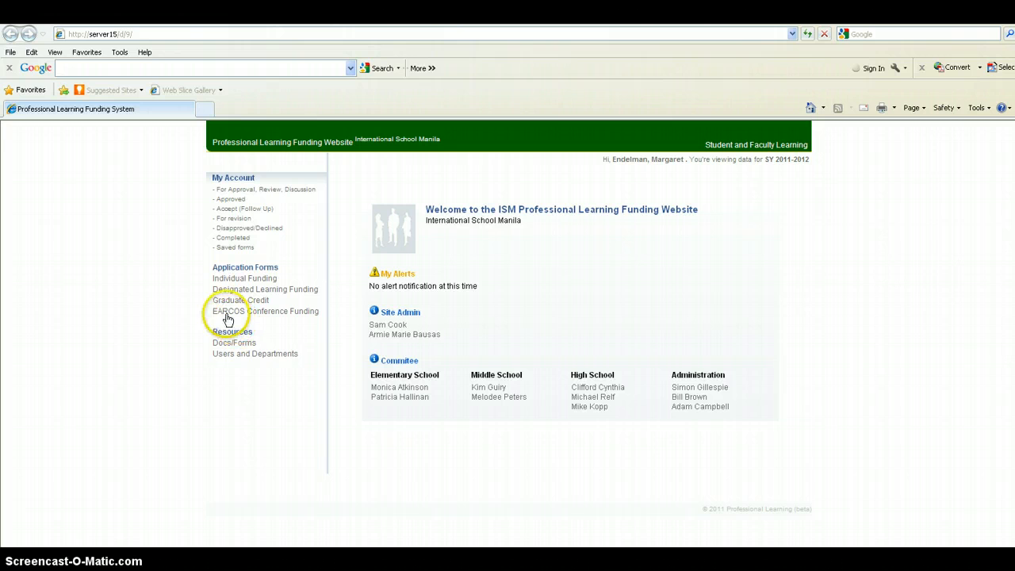
left_click(234, 280)
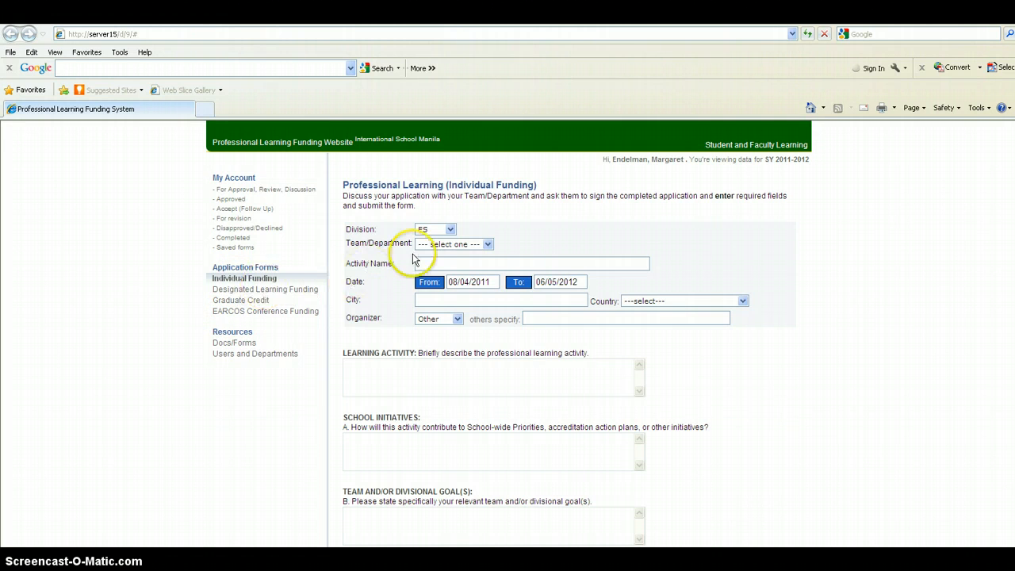
Step: Set the application's division to MS and its team/department to MATH
left_click(450, 229)
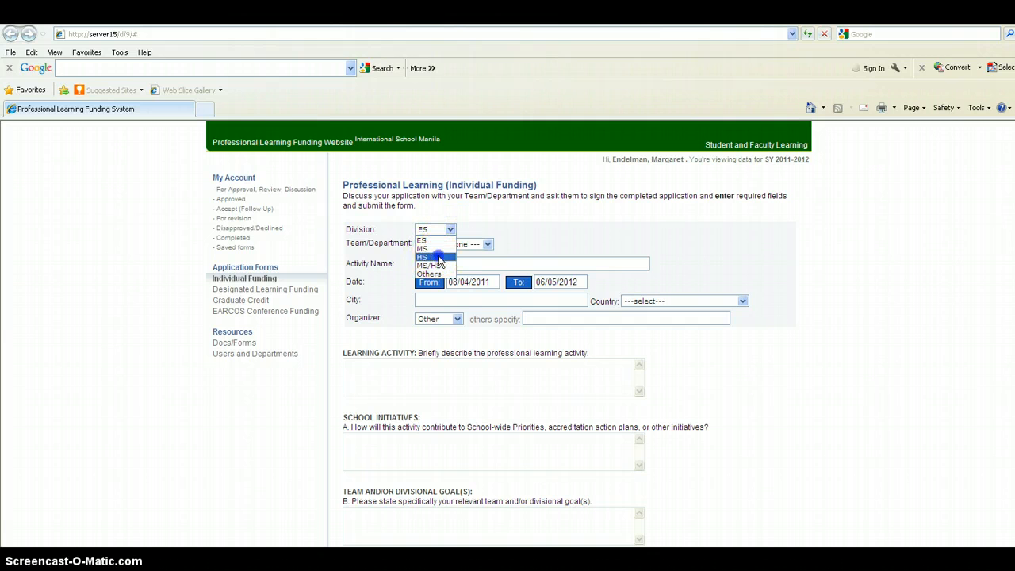
left_click(439, 259)
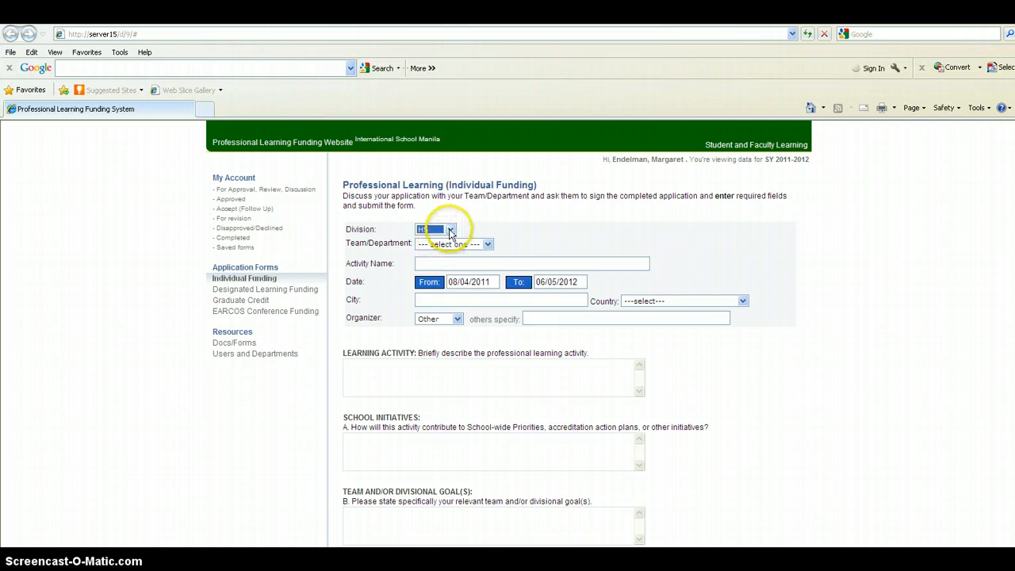
left_click(451, 229)
left_click(433, 249)
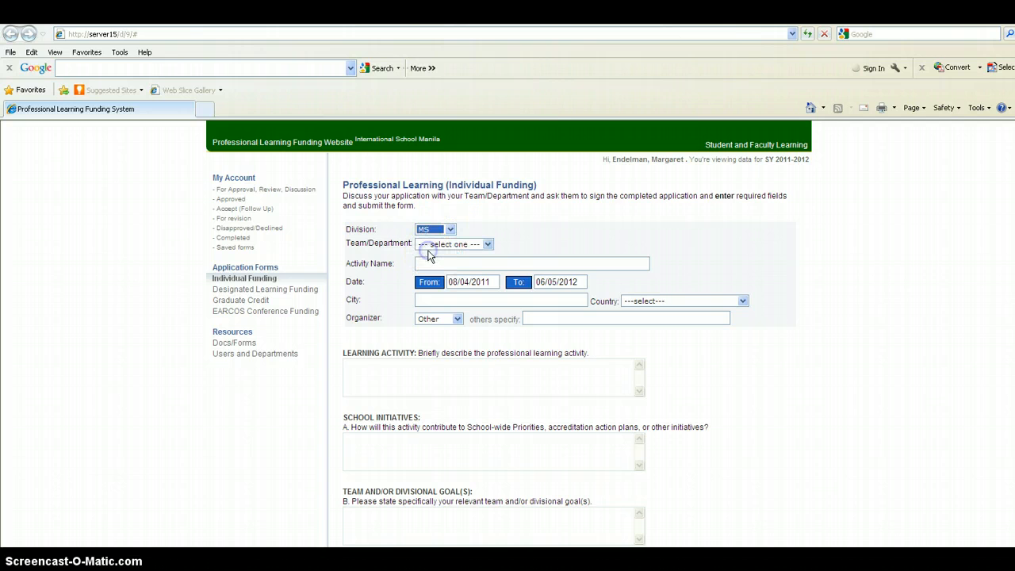
left_click(487, 244)
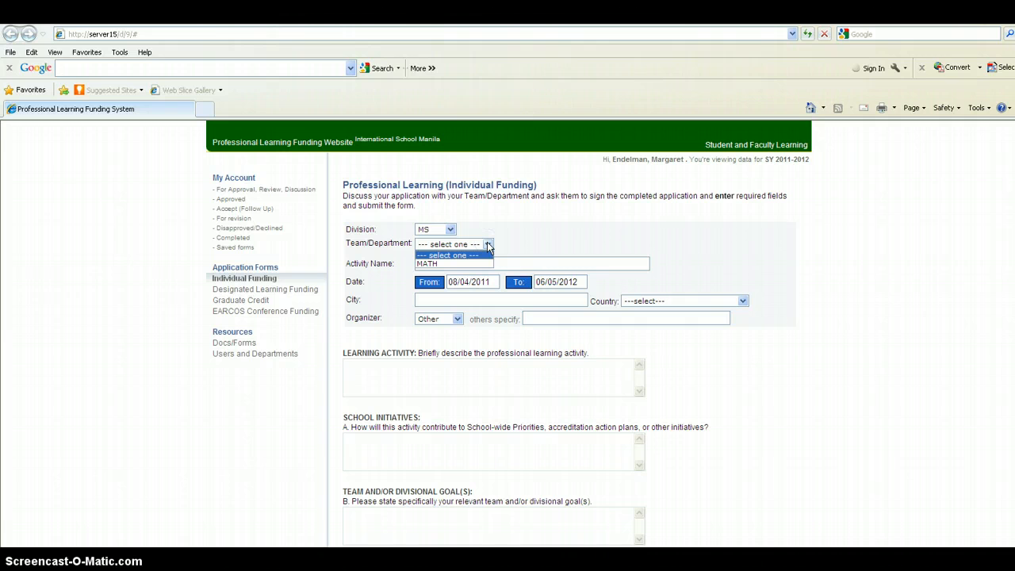
left_click(451, 263)
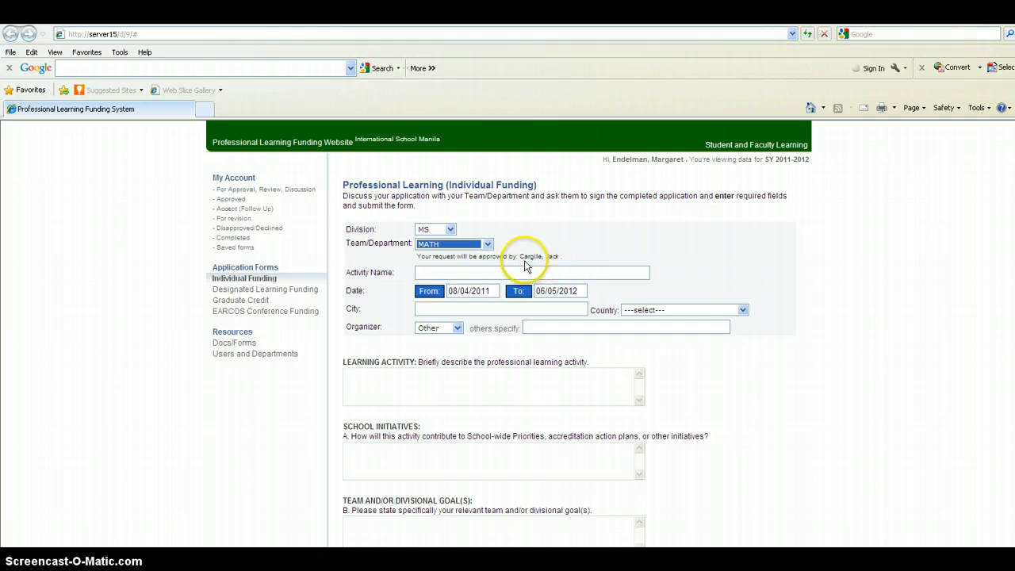
Step: Enter Workshop as the activity name, with Taipei as the city and Taiwan as the country
left_click(479, 273)
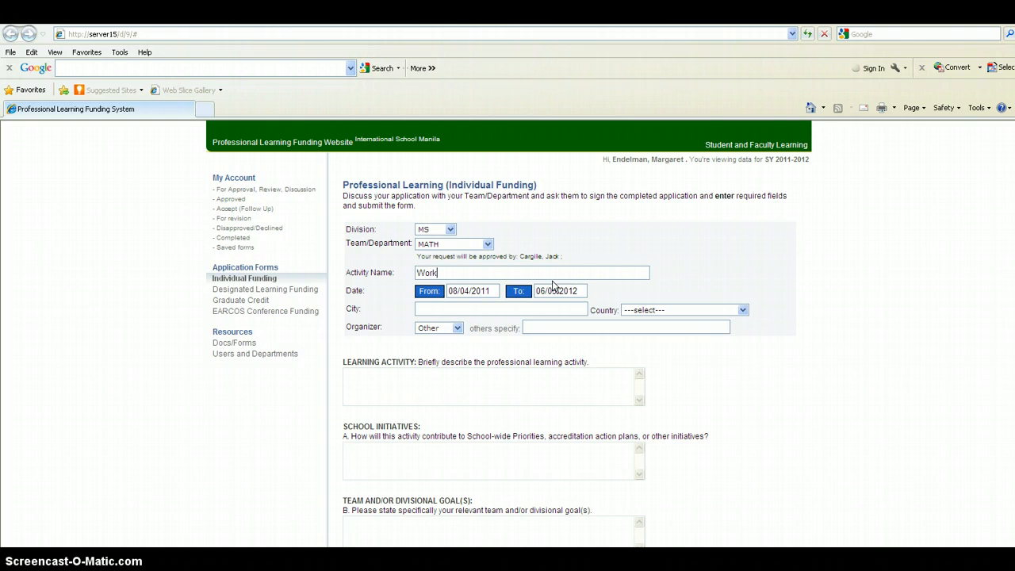
left_click(431, 292)
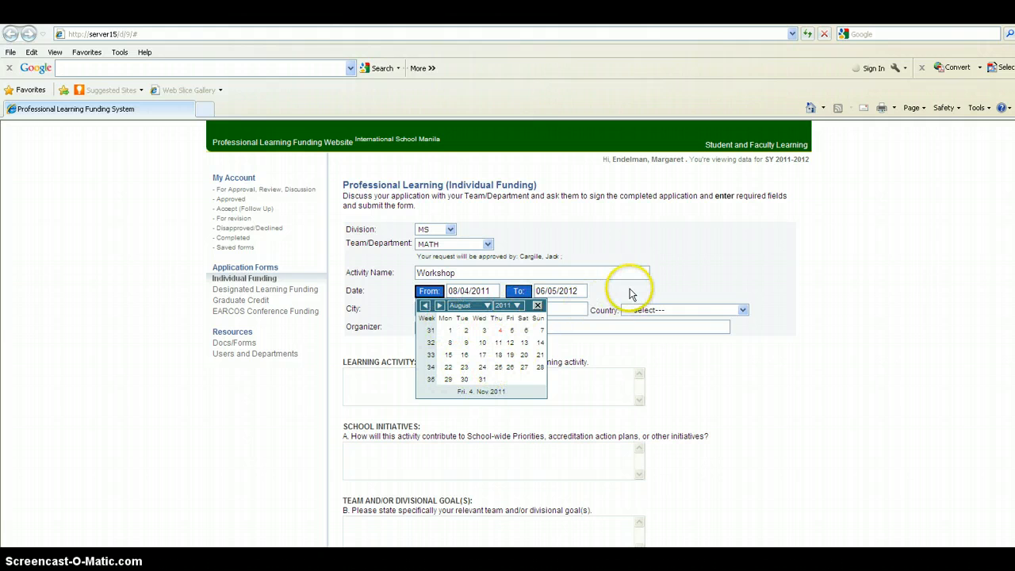
left_click(535, 305)
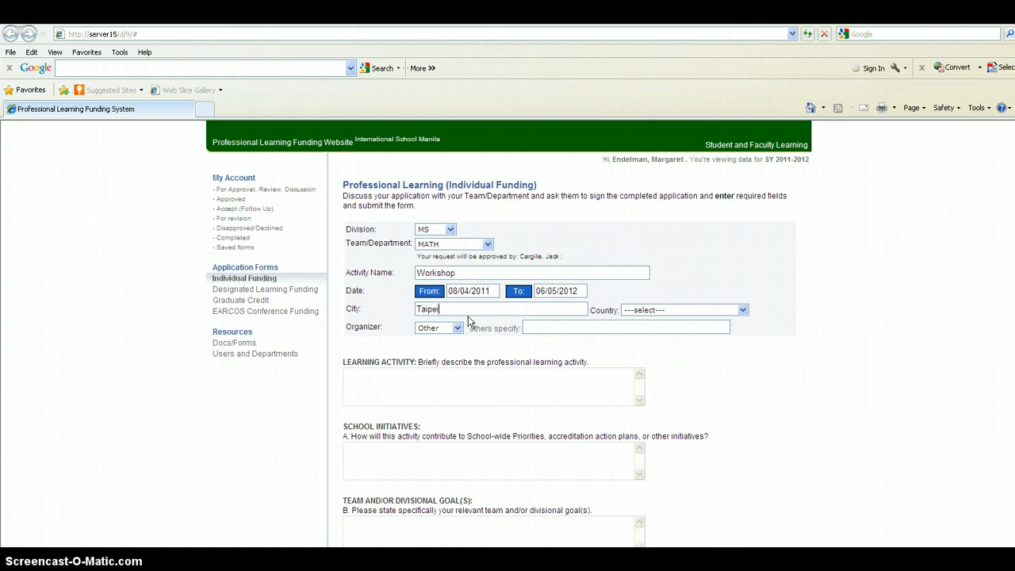
left_click(742, 310)
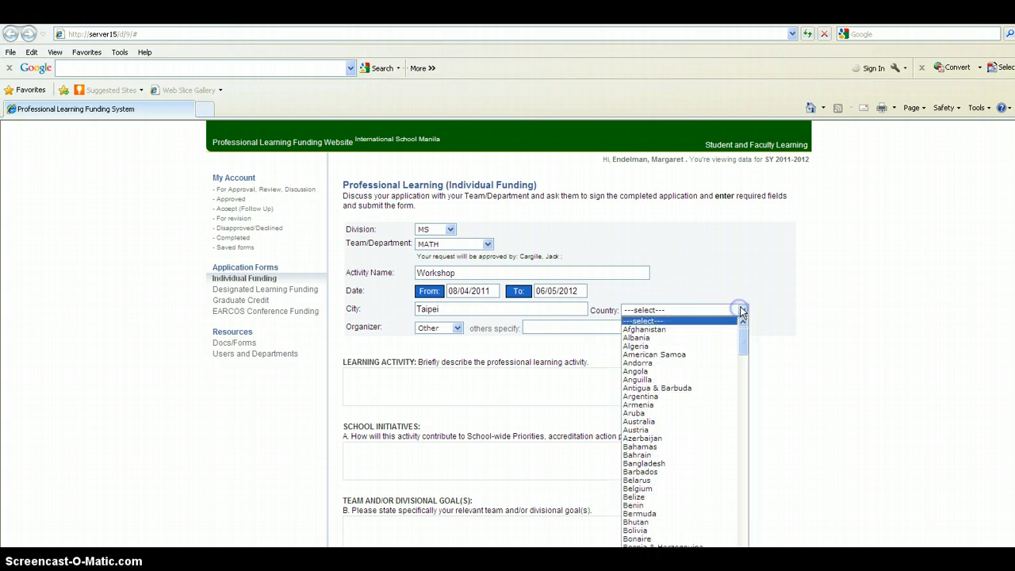
key("t")
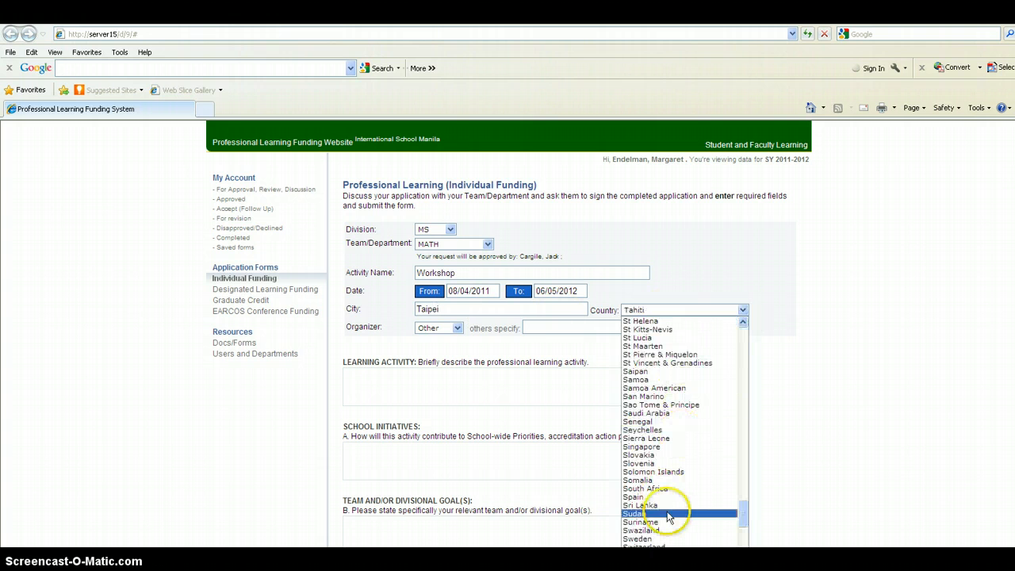
scroll(644, 506, "down", 3)
left_click(638, 497)
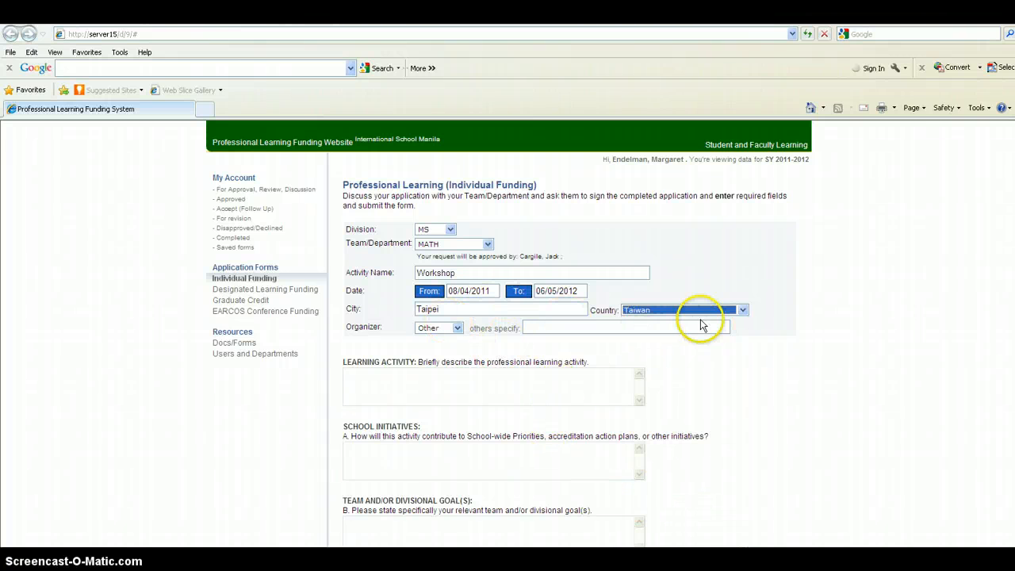
Step: Set the organizer to Other and specify it as TAS
left_click(457, 328)
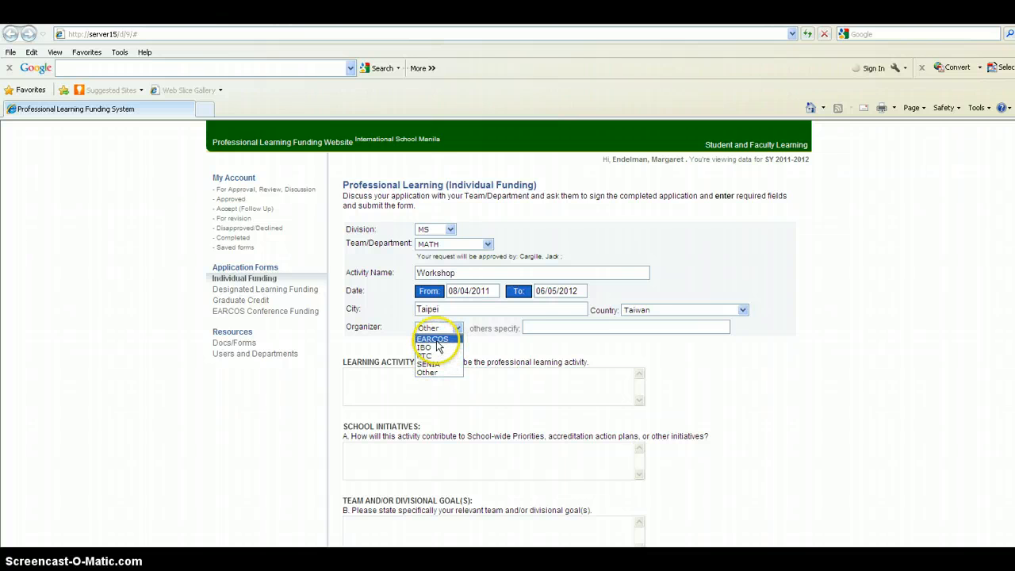
left_click(437, 341)
left_click(457, 327)
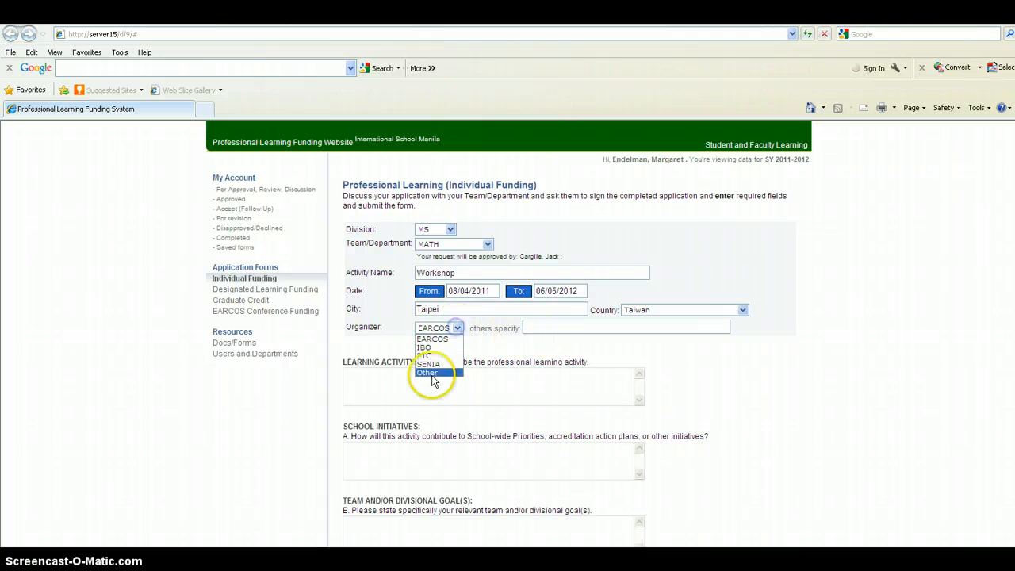
left_click(428, 373)
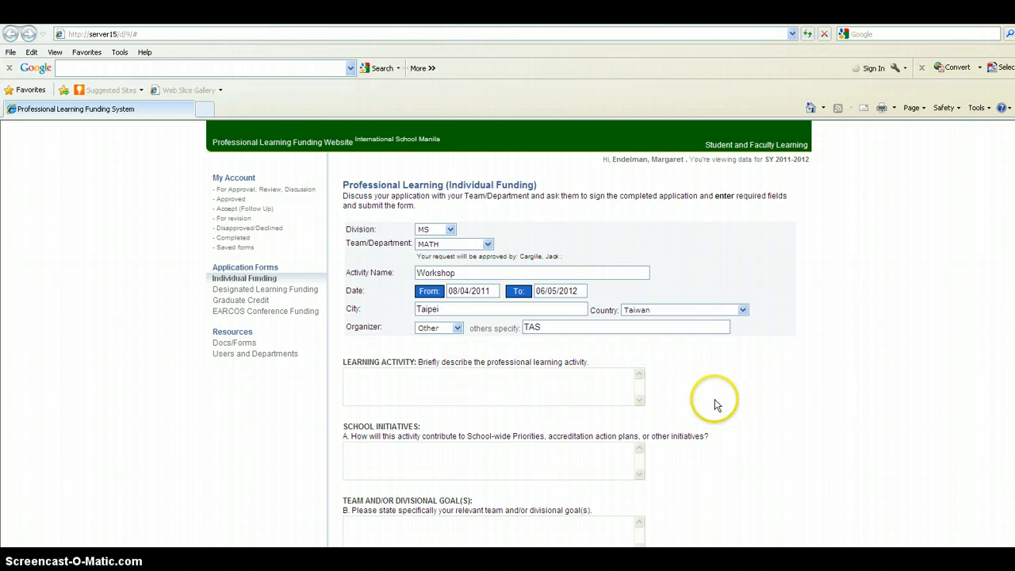
Step: Examine the remaining form sections, from the learning activity questions through activity details and estimated costs
scroll(464, 351, "down", 1)
scroll(430, 389, "down", 3)
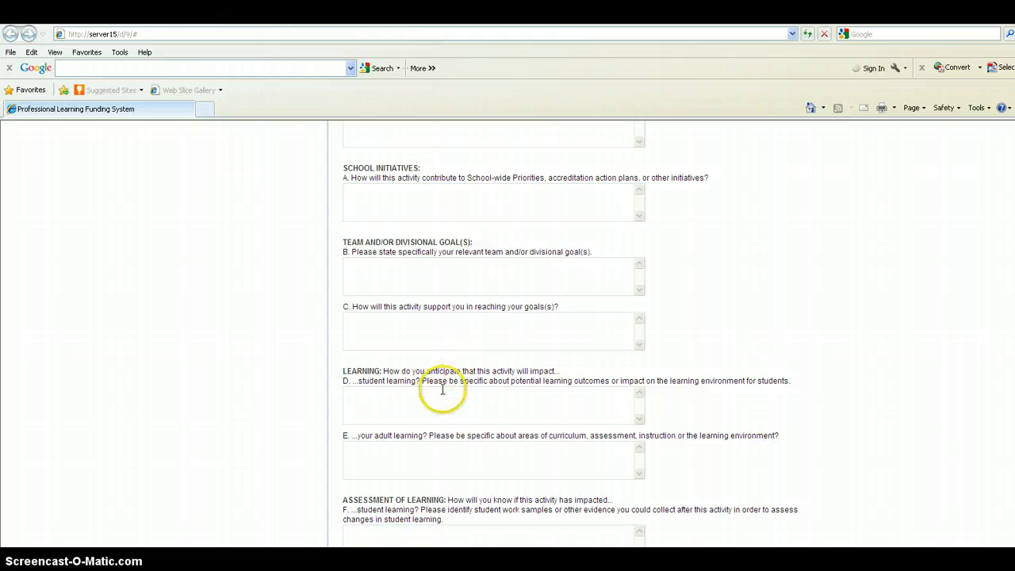
scroll(452, 371, "down", 5)
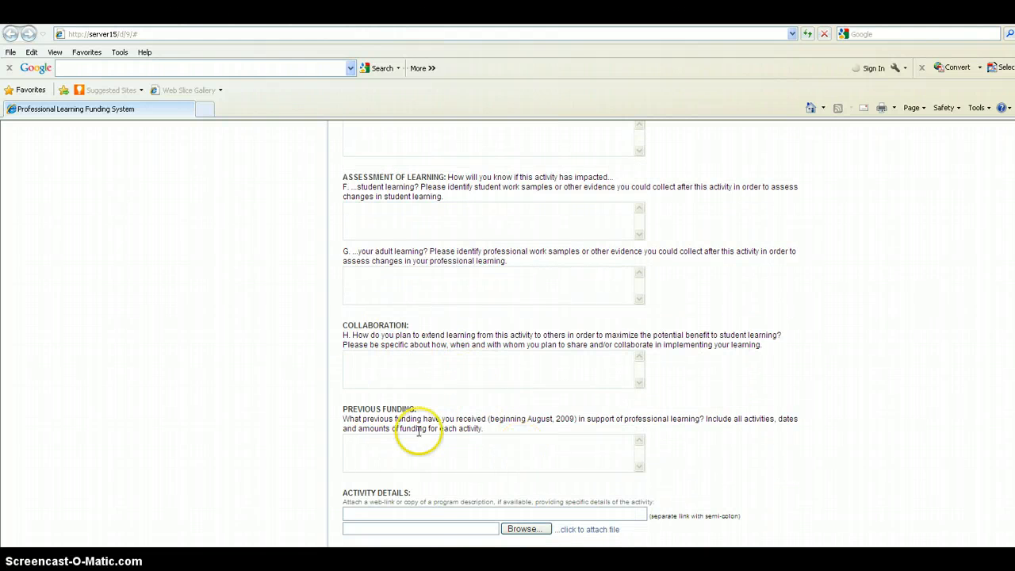
scroll(460, 412, "down", 2)
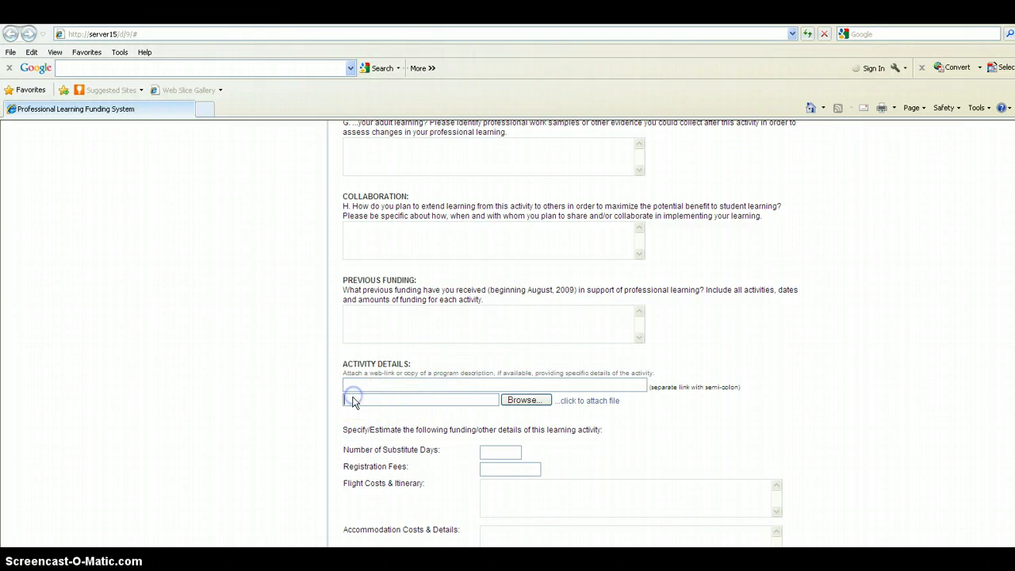
left_click(456, 405)
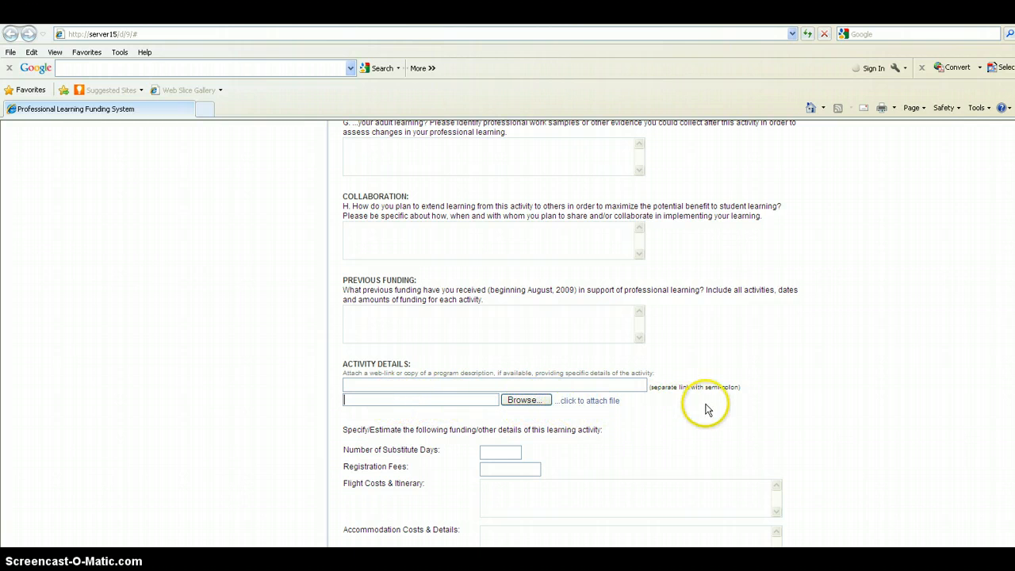
scroll(707, 407, "down", 3)
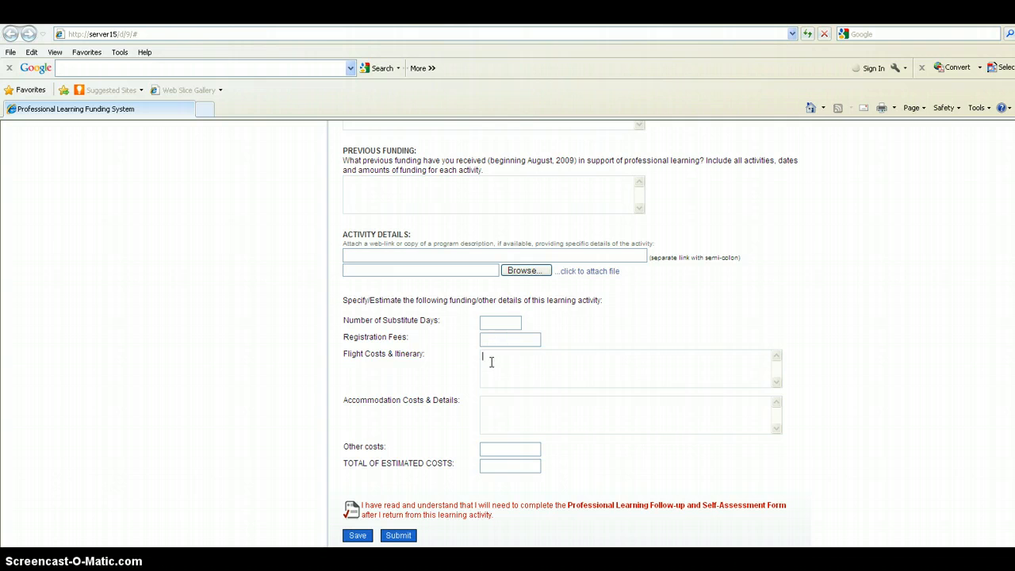
left_click(487, 406)
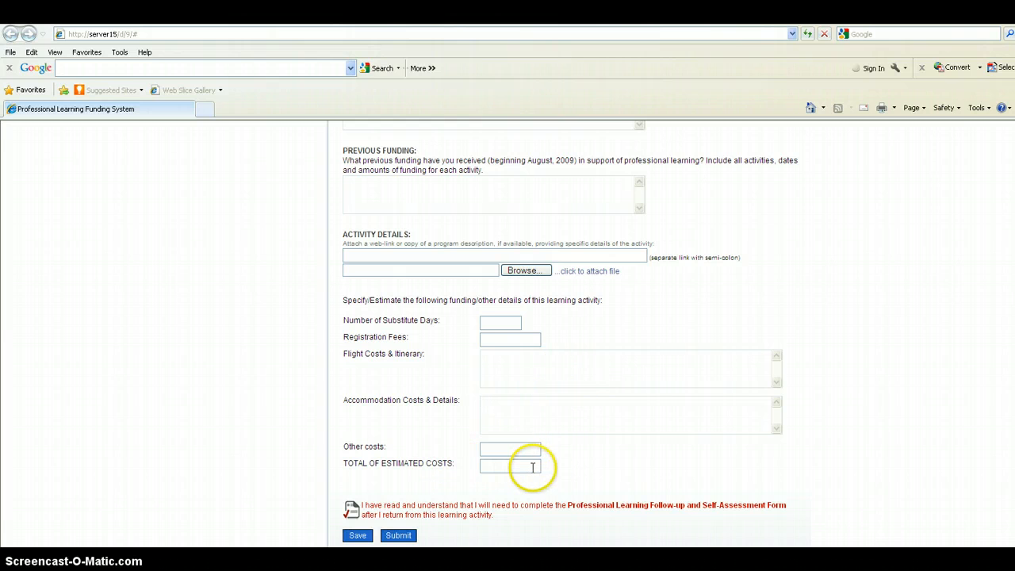
scroll(583, 467, "down", 3)
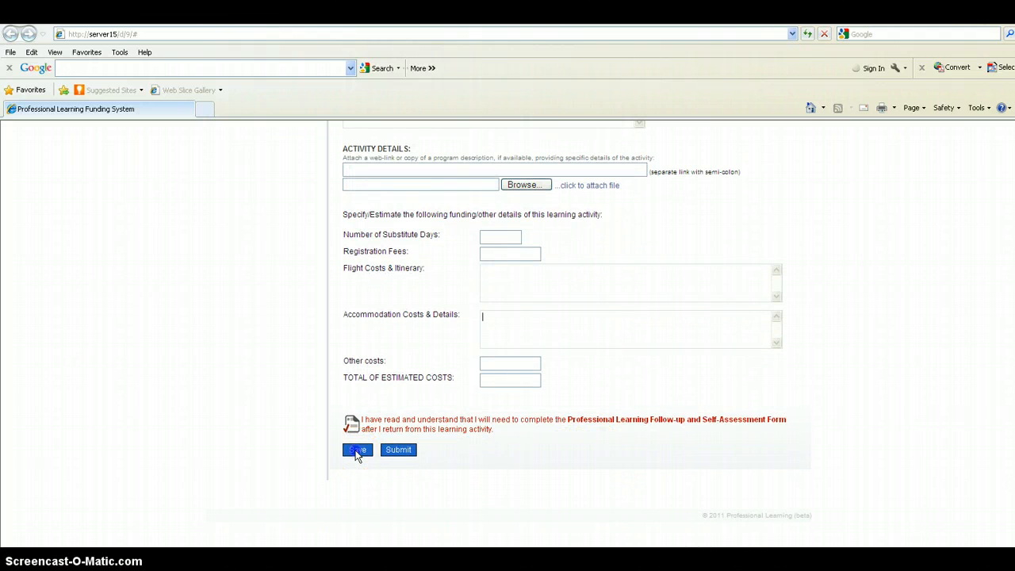
Step: Save the Individual Funding form and preview its details among the saved forms
left_click(357, 450)
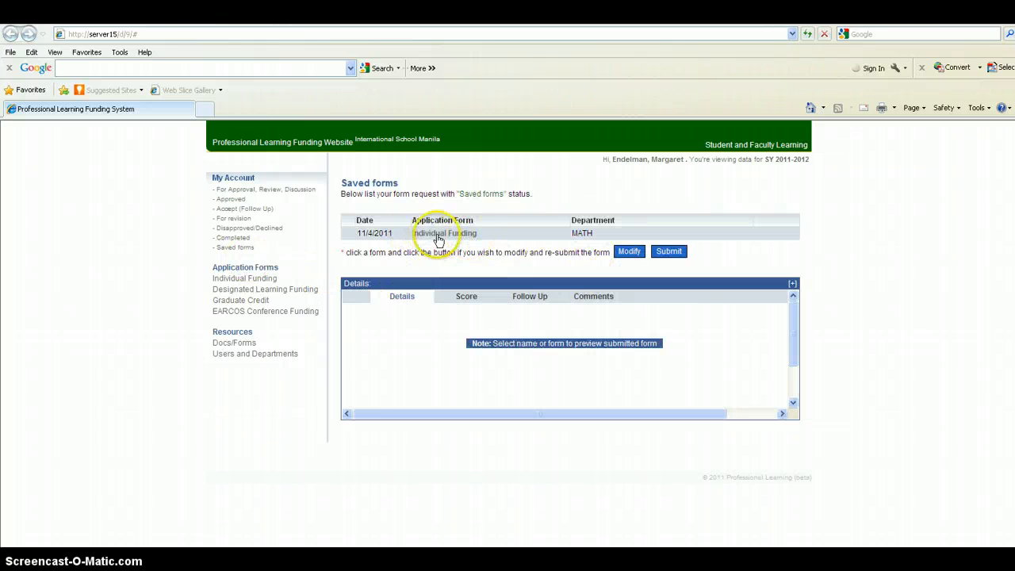
left_click(415, 238)
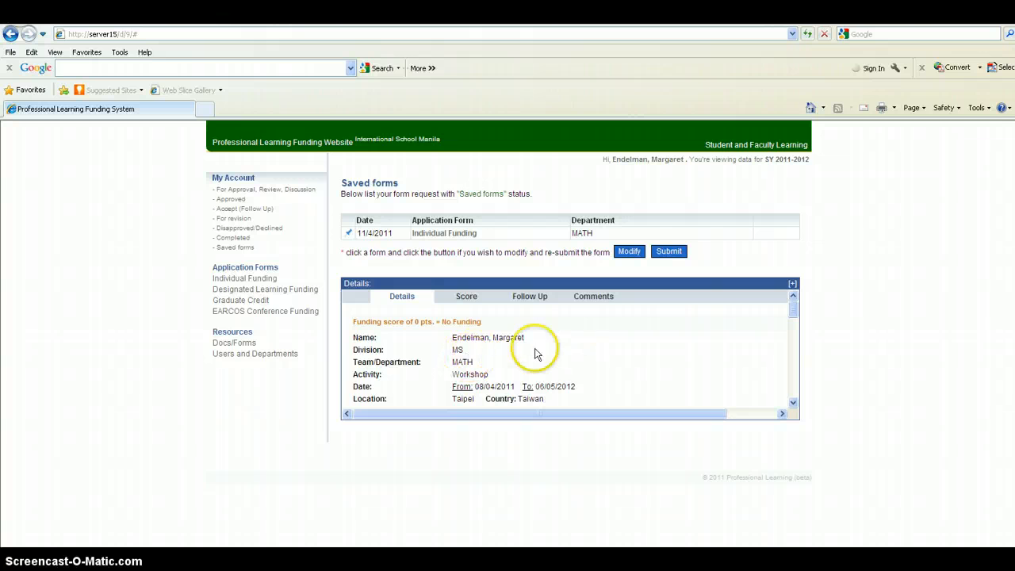
scroll(658, 356, "down", 5)
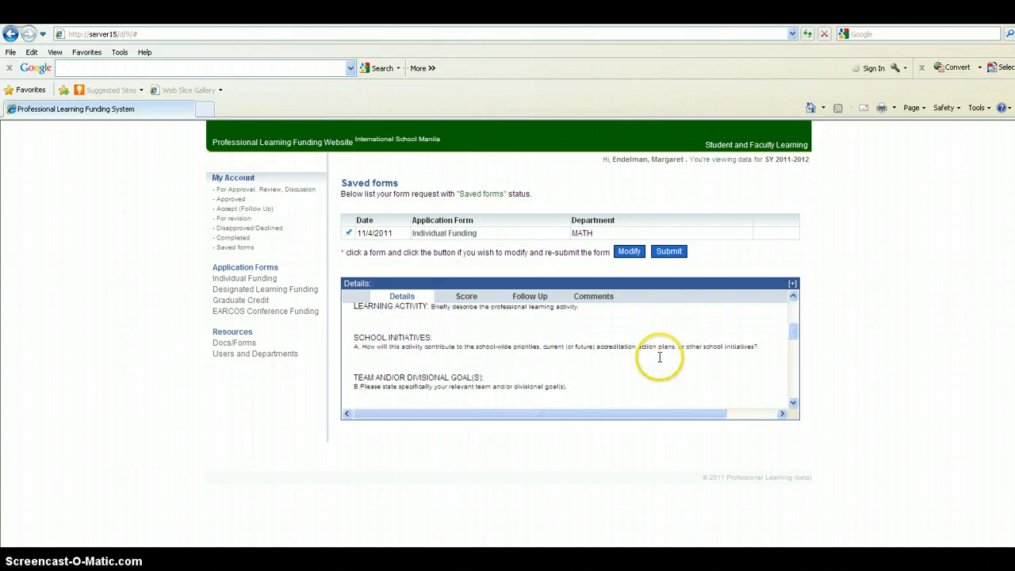
scroll(658, 357, "down", 3)
scroll(661, 361, "up", 6)
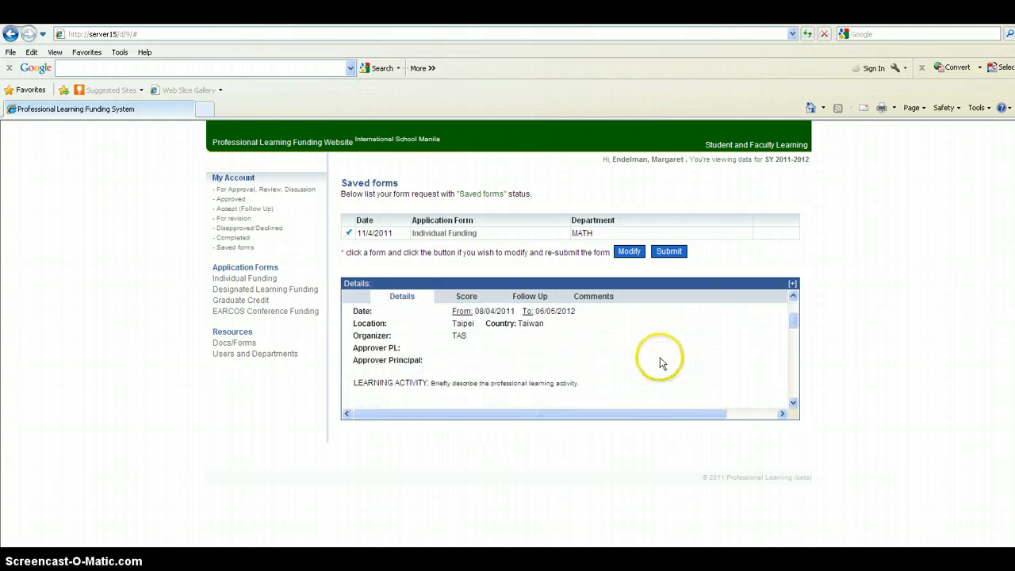
scroll(660, 361, "up", 2)
Step: Open the saved Individual Funding form for modification, review its fields, save it again and close it
left_click(628, 251)
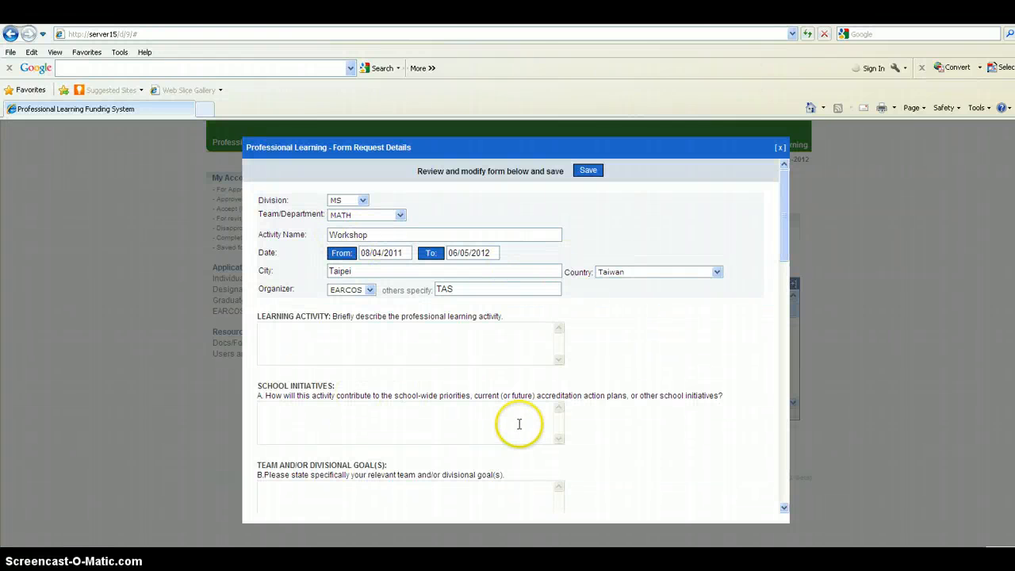
scroll(519, 424, "down", 15)
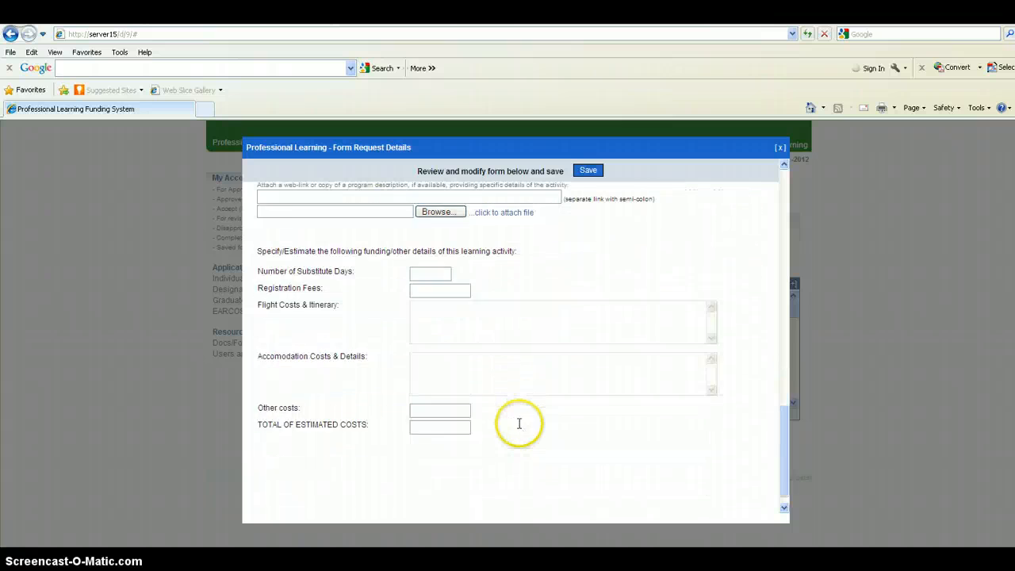
scroll(519, 423, "up", 15)
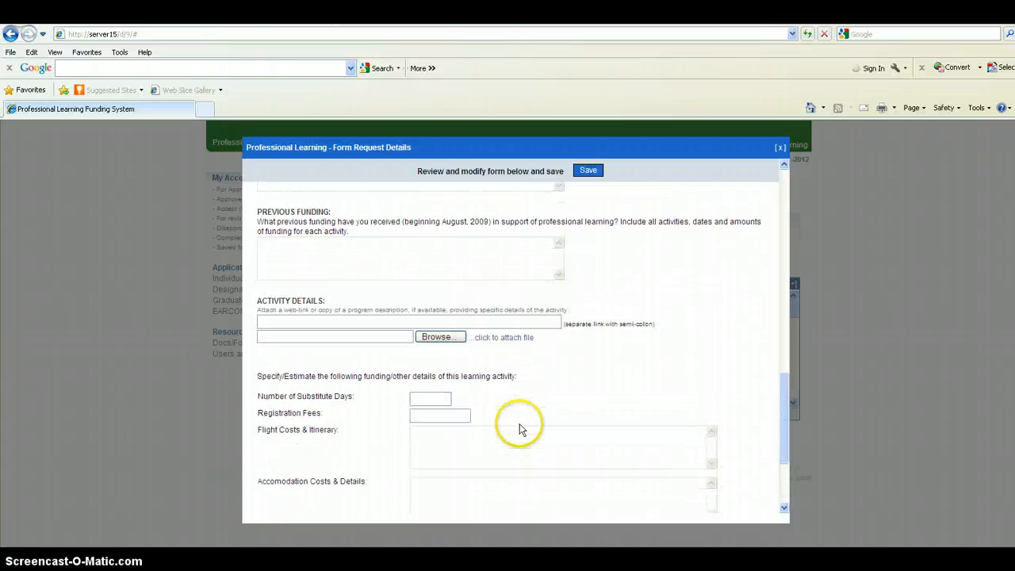
left_click(601, 174)
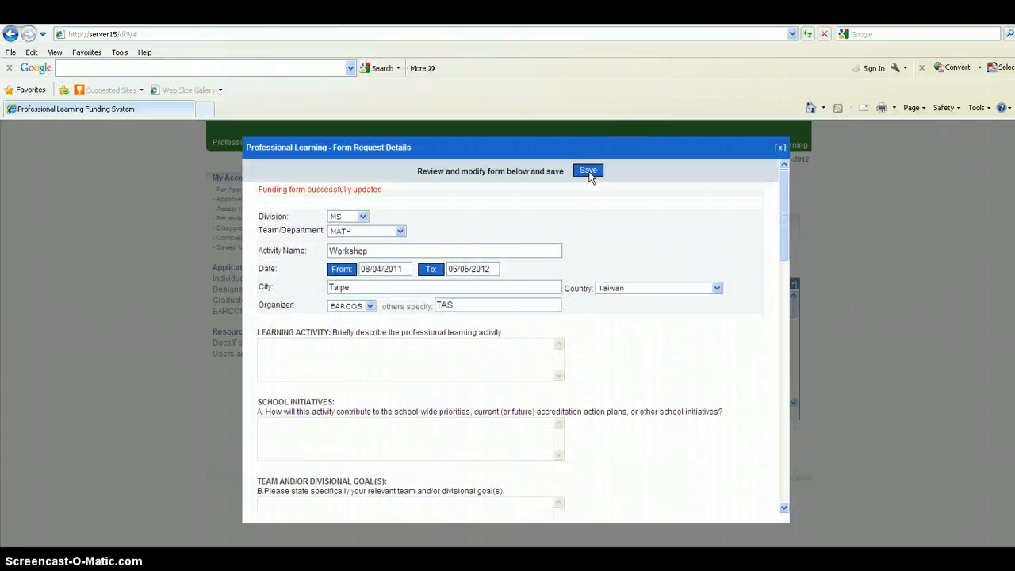
left_click(778, 147)
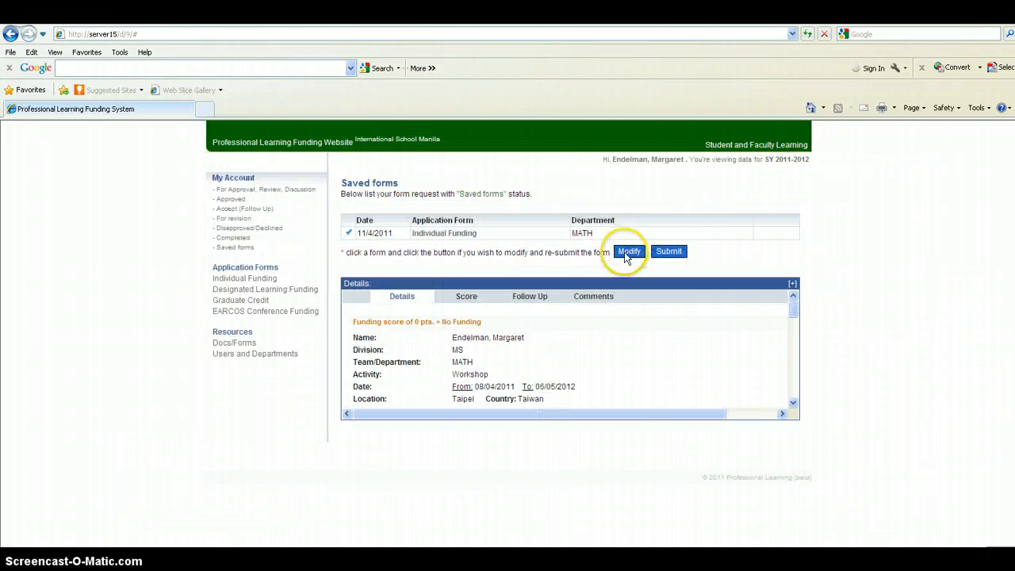
Step: Select the saved Individual Funding form and submit it for approval
left_click(446, 239)
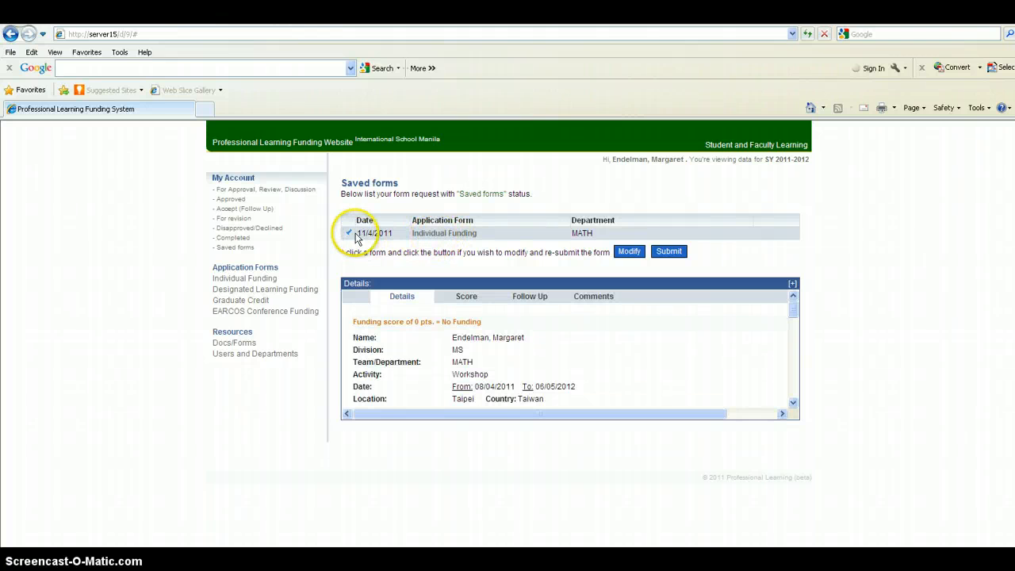
left_click(669, 252)
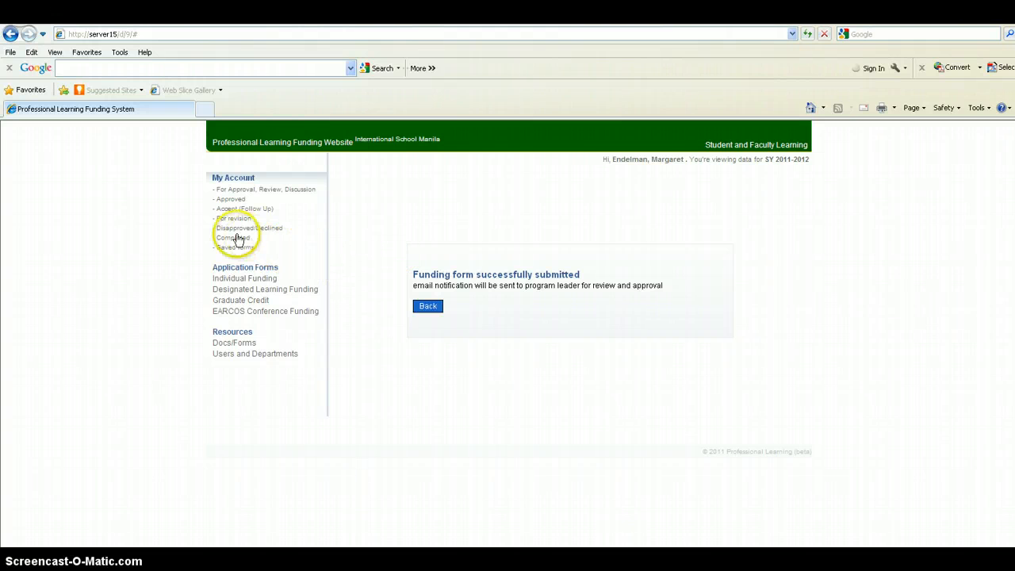
left_click(439, 311)
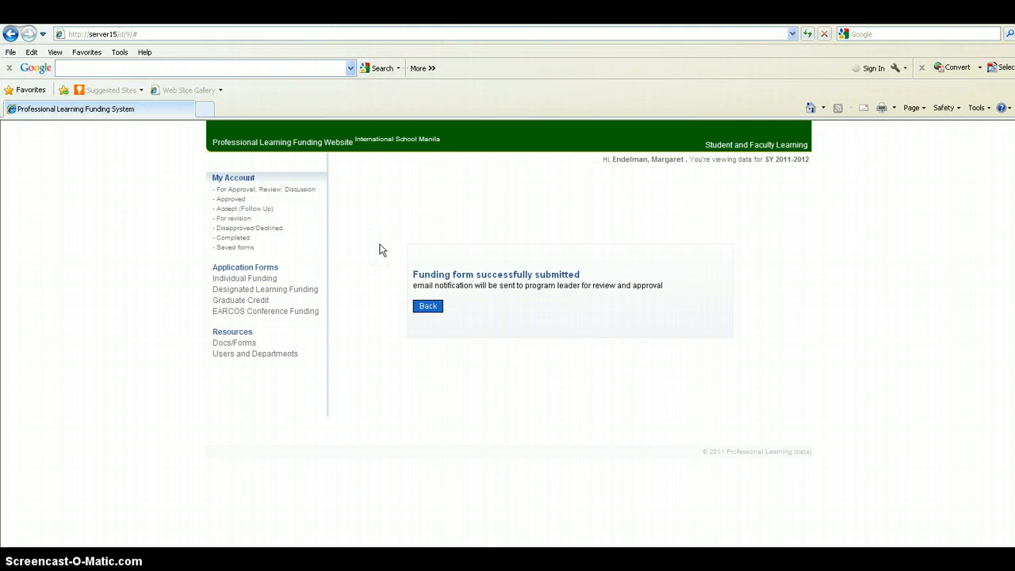
Step: Check the requests marked For revision and Accept (Follow Up), and try to start a follow-up form
left_click(230, 219)
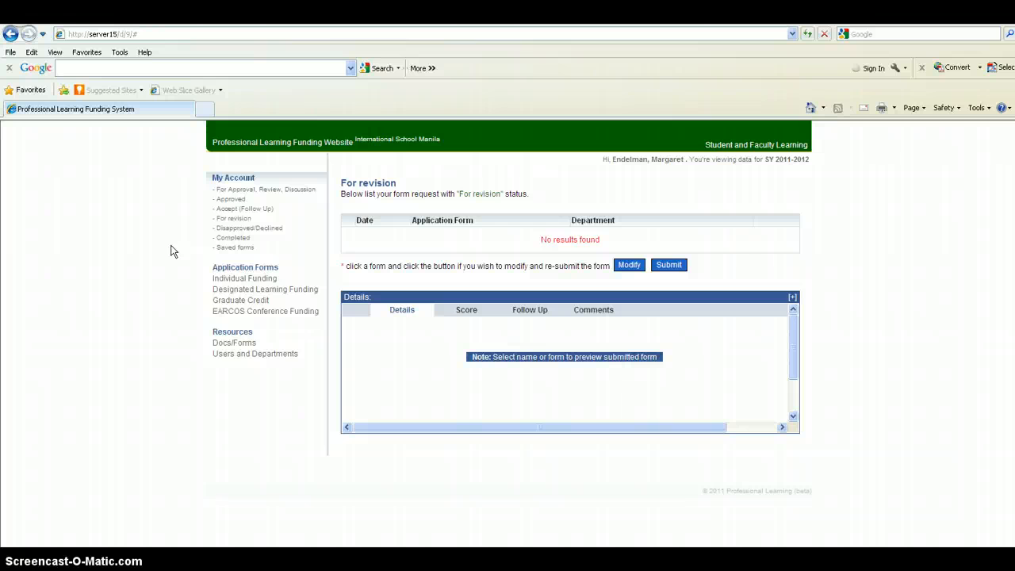
left_click(227, 210)
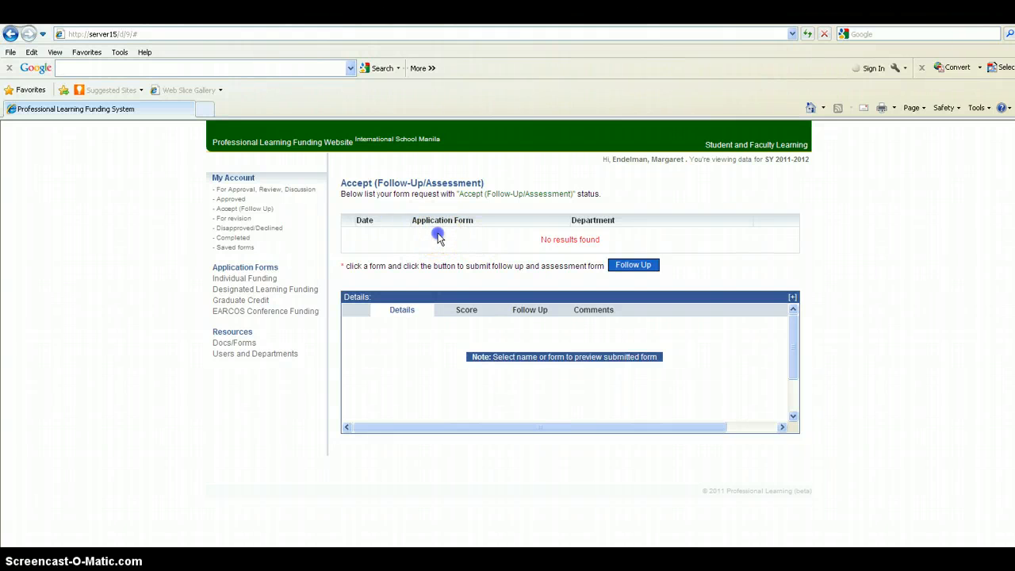
left_click(624, 265)
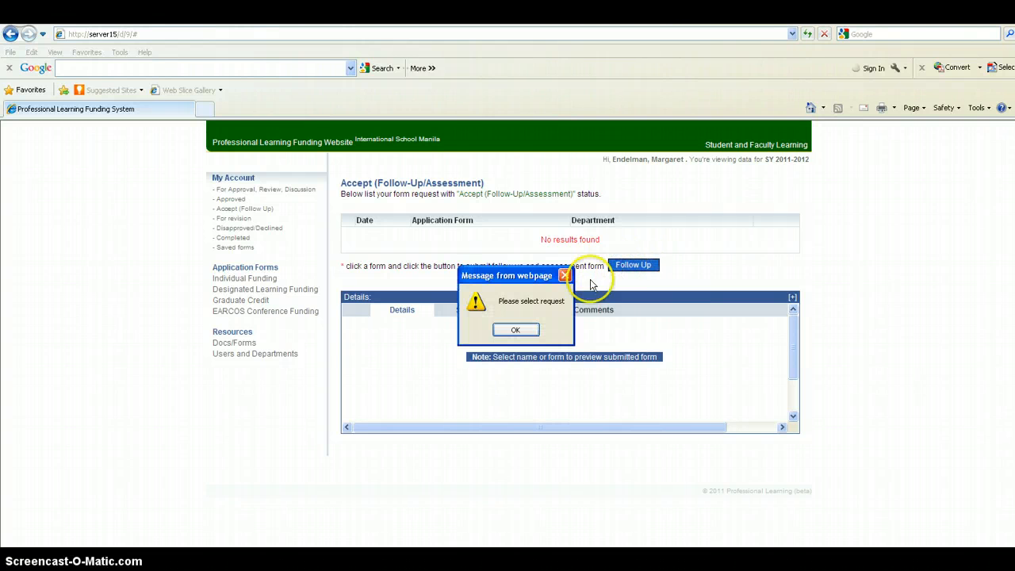
left_click(517, 330)
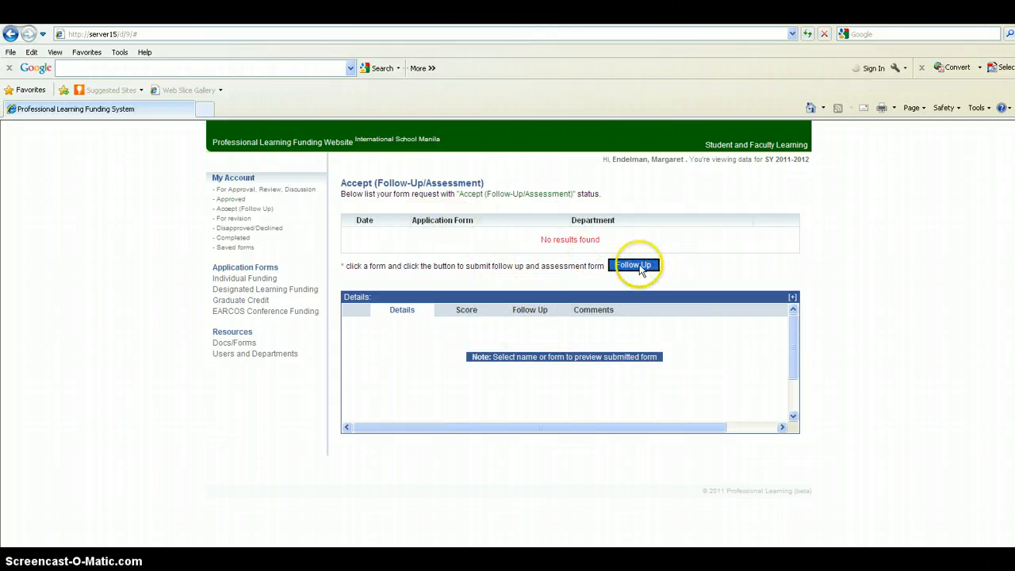